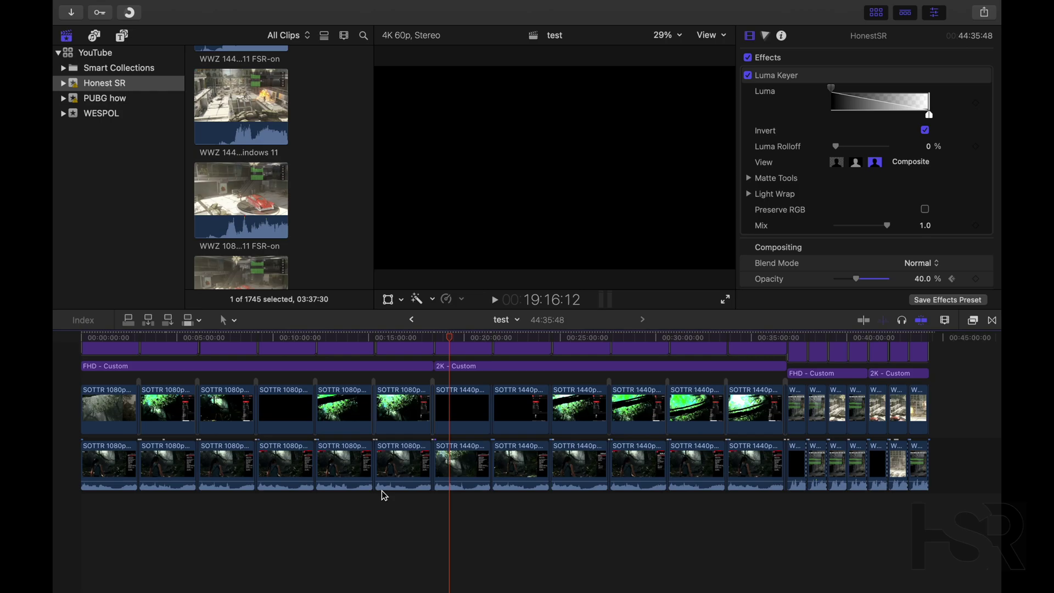
Trace the black SOTTR 1440p stock XFX timeline clip through the browser to its Finder file.
click(514, 521)
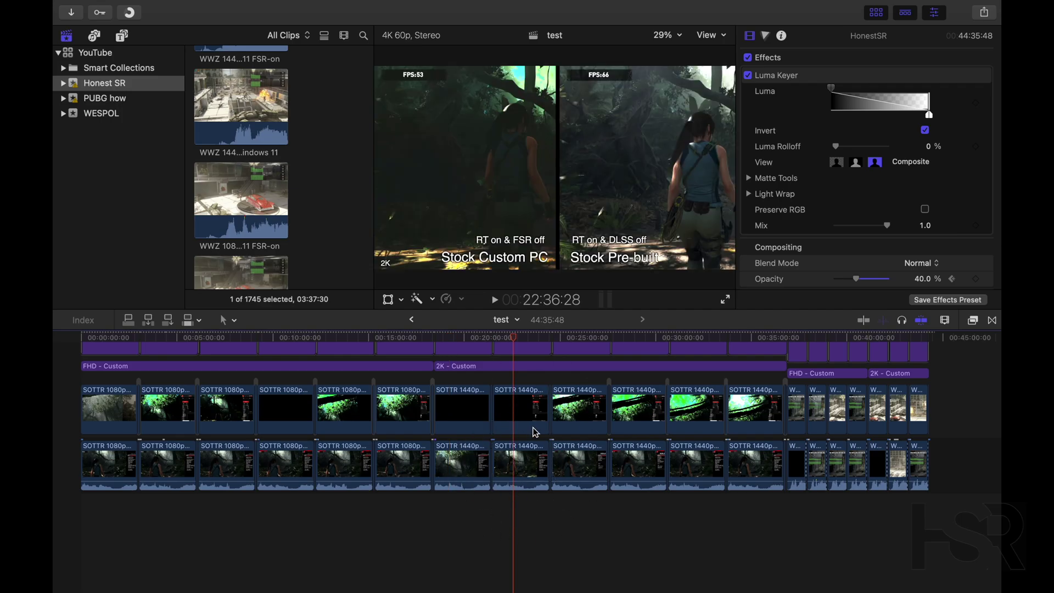
scroll(526, 450, up, 5)
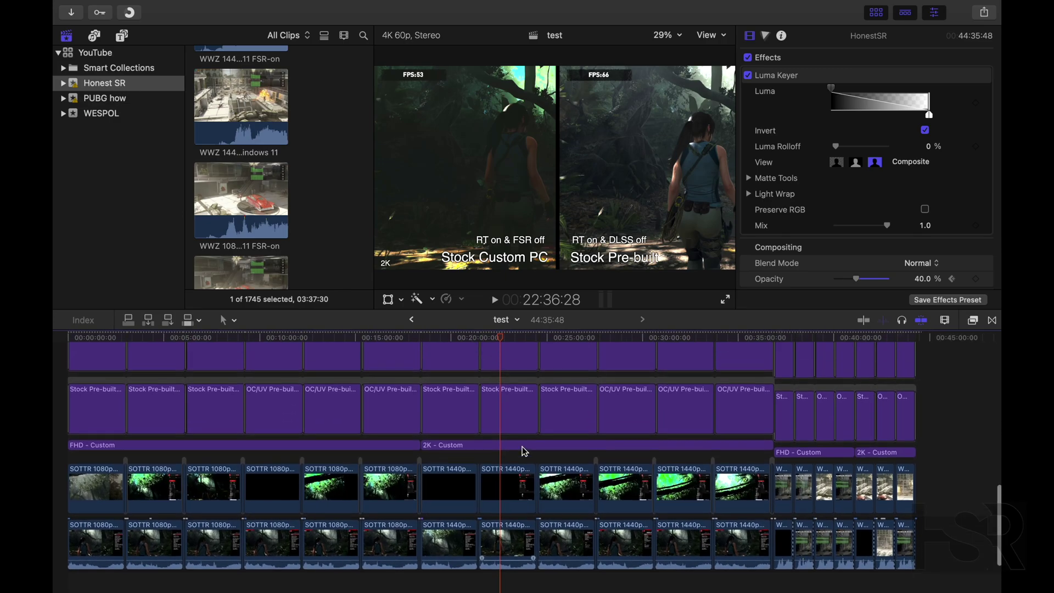
scroll(509, 404, up, 5)
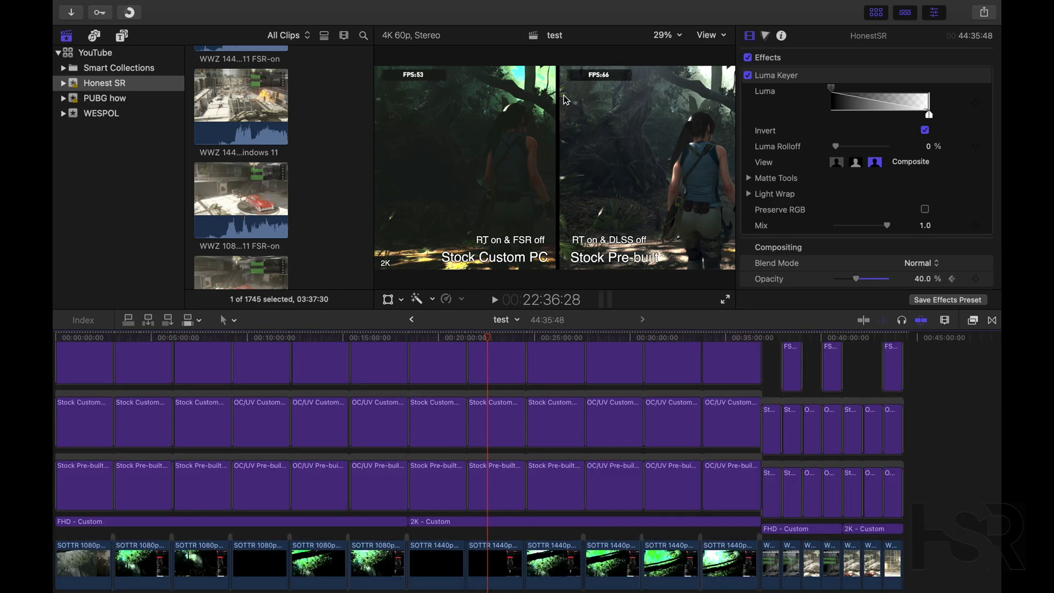
scroll(475, 464, up, 4)
scroll(476, 464, up, 4)
scroll(475, 464, up, 4)
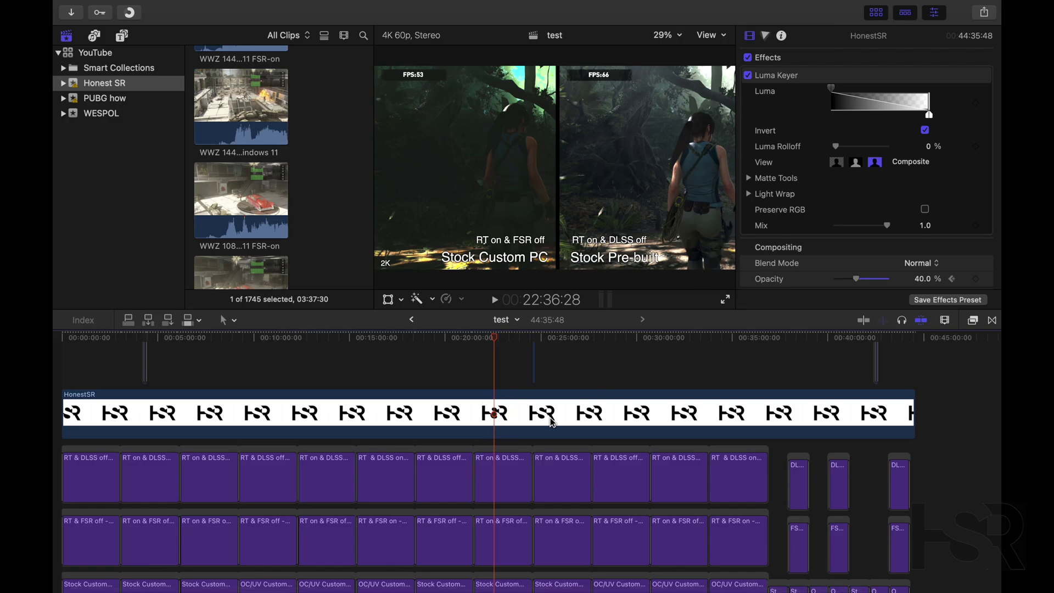
scroll(550, 420, down, 5)
scroll(495, 421, down, 5)
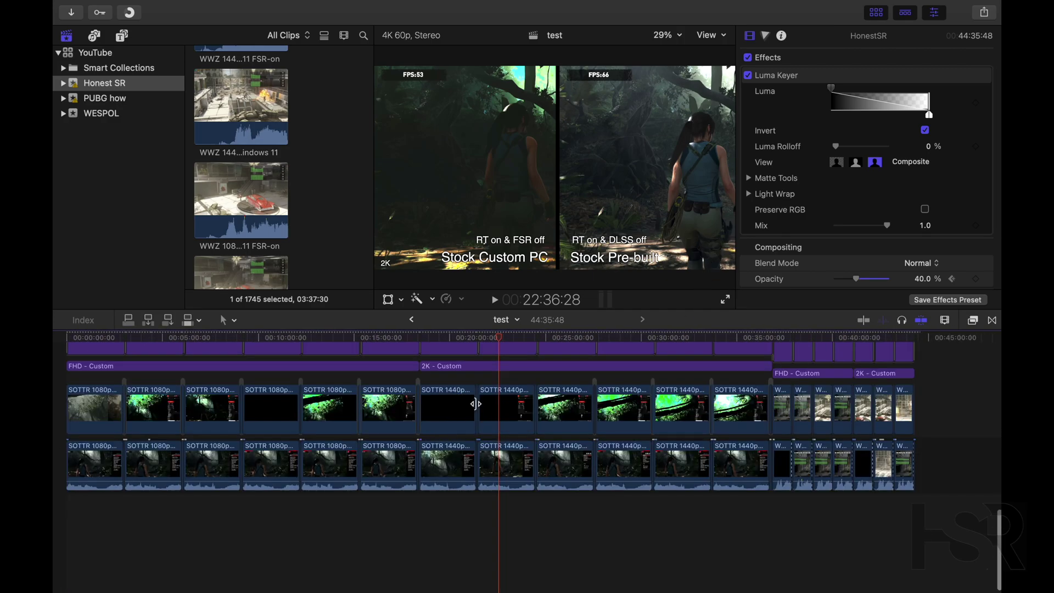
click(437, 515)
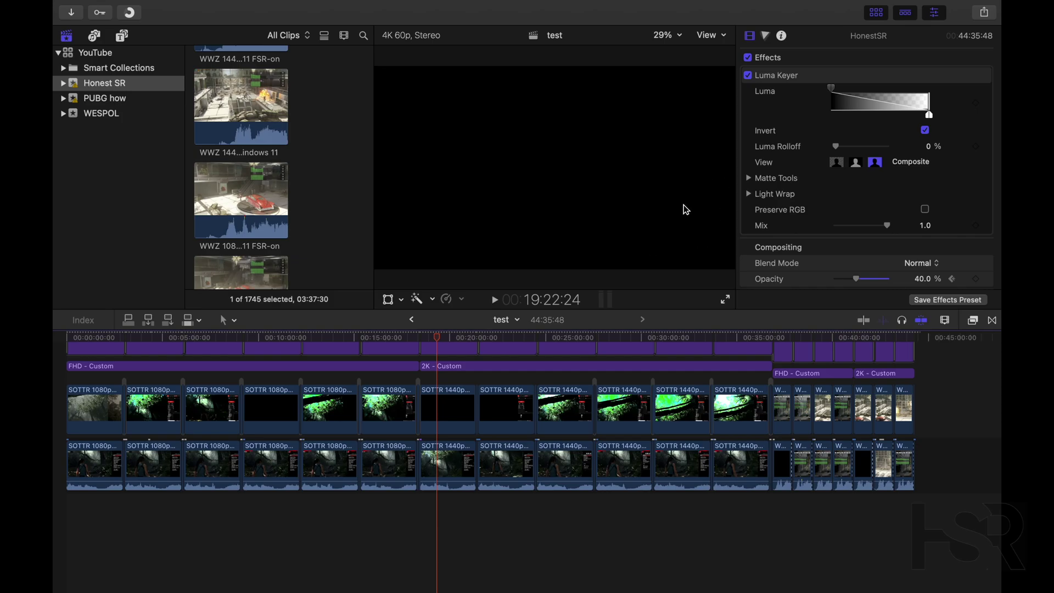
click(452, 410)
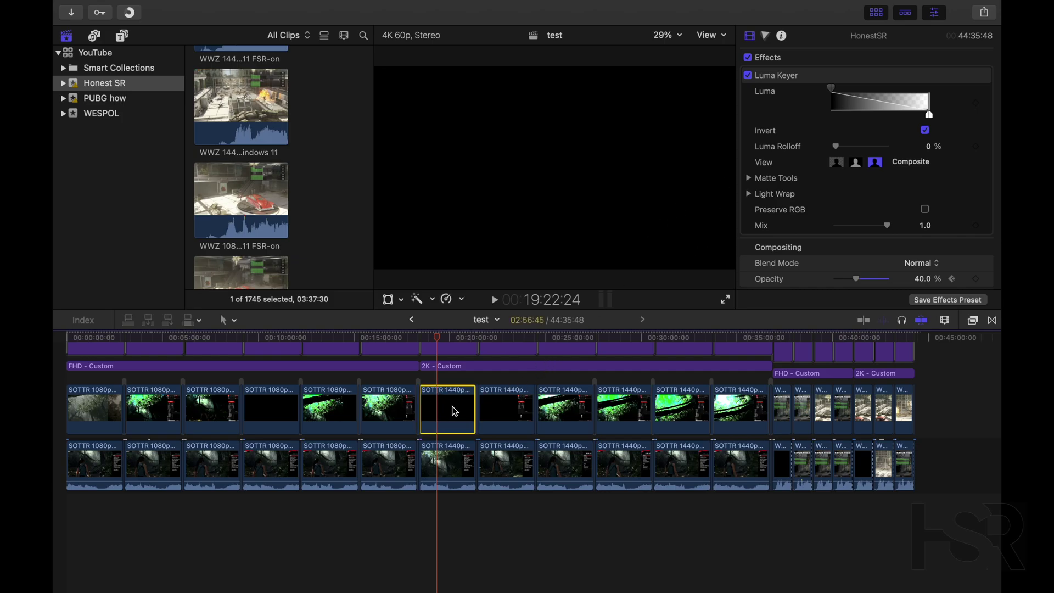
right_click(453, 410)
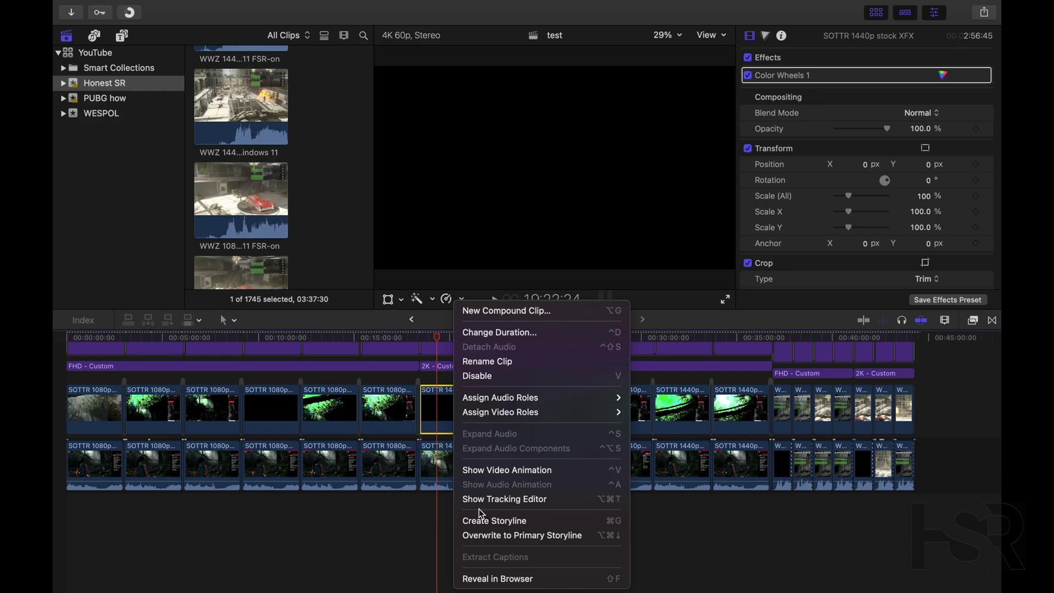
click(498, 578)
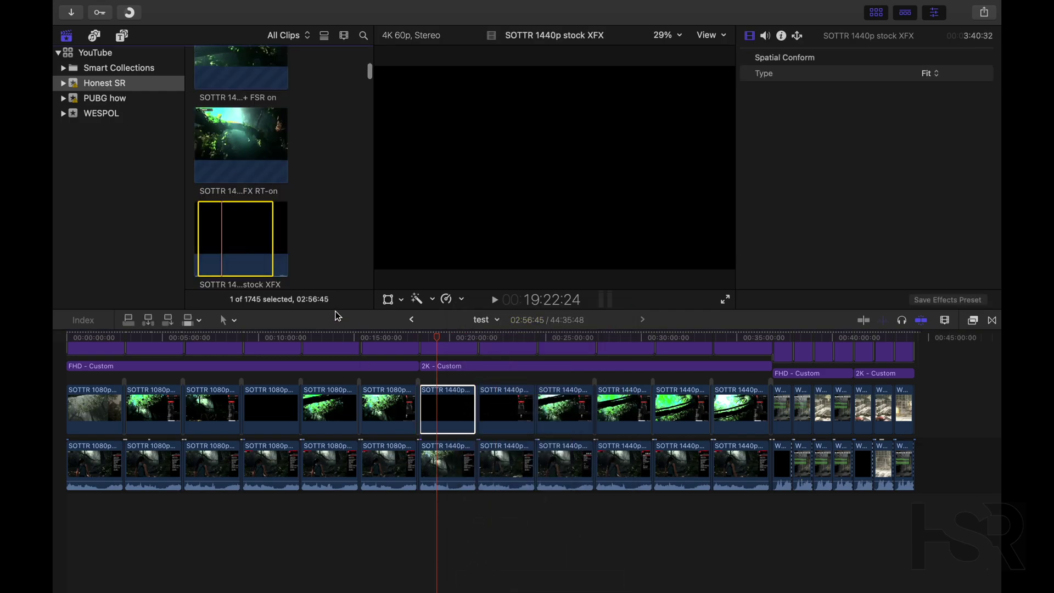
right_click(243, 239)
click(298, 409)
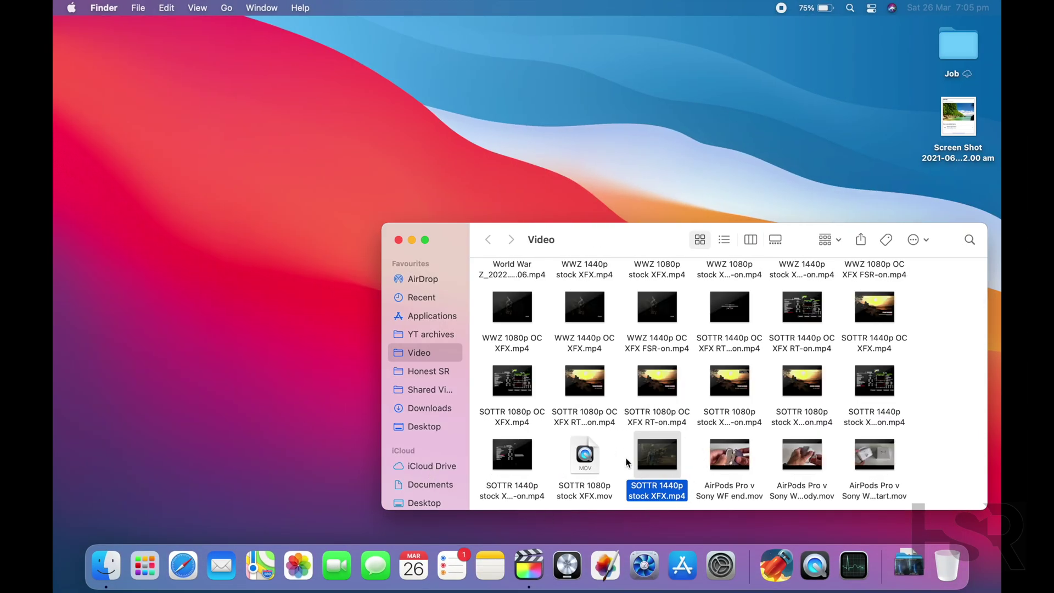
Play SOTTR 1440p stock XFX.mp4 in QuickTime, scrub to 02:10, then close the Finder window.
double_click(647, 461)
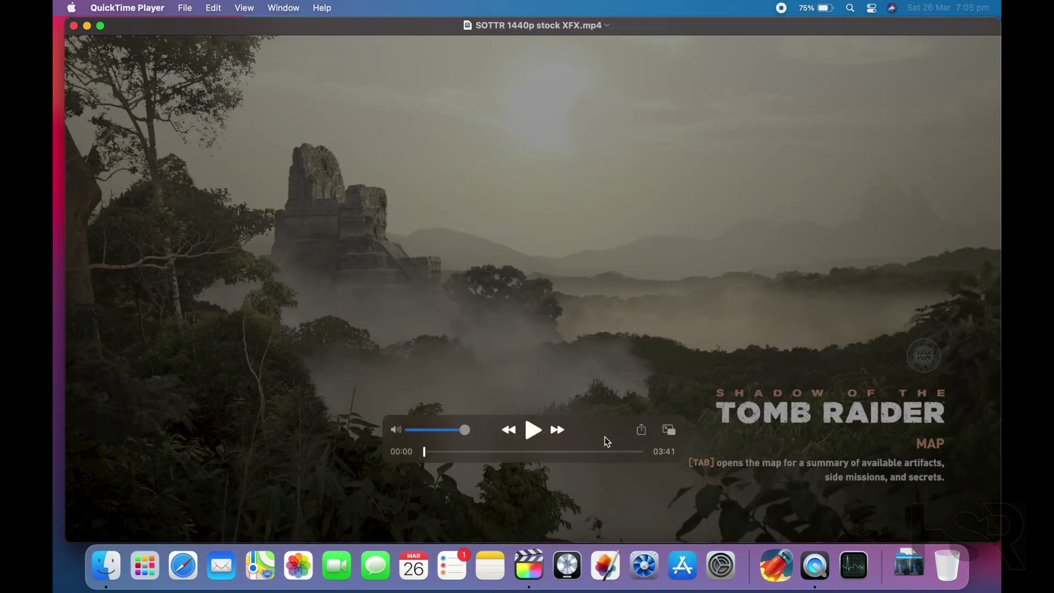
click(534, 429)
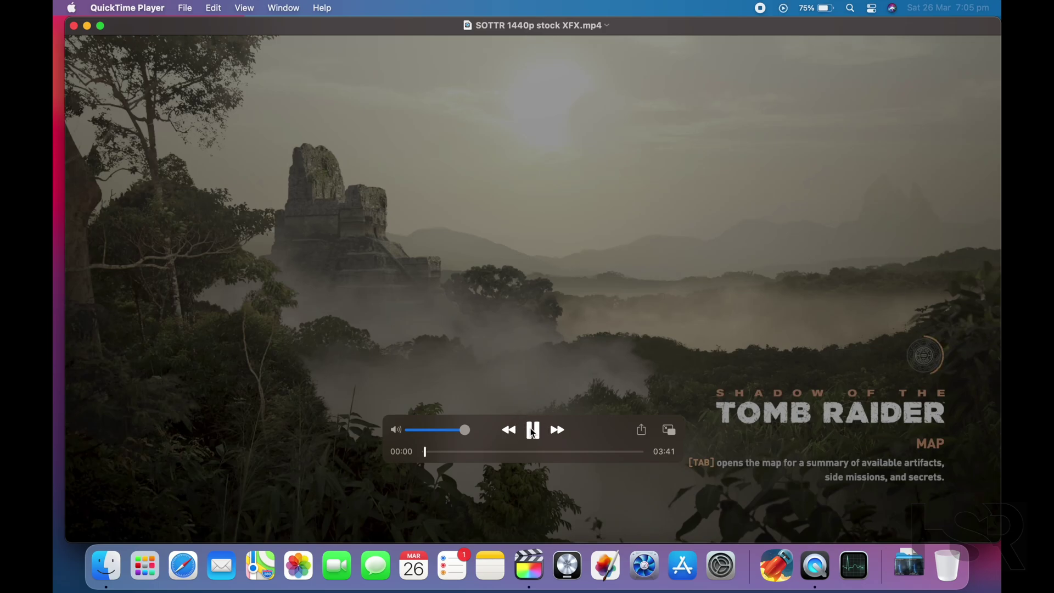
click(444, 450)
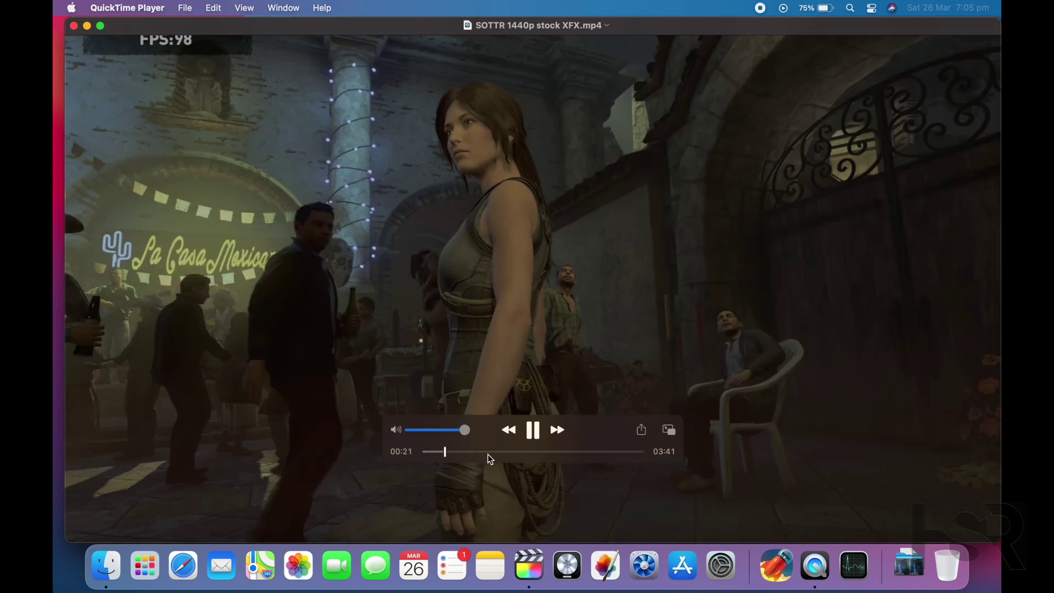
drag(445, 451, 552, 451)
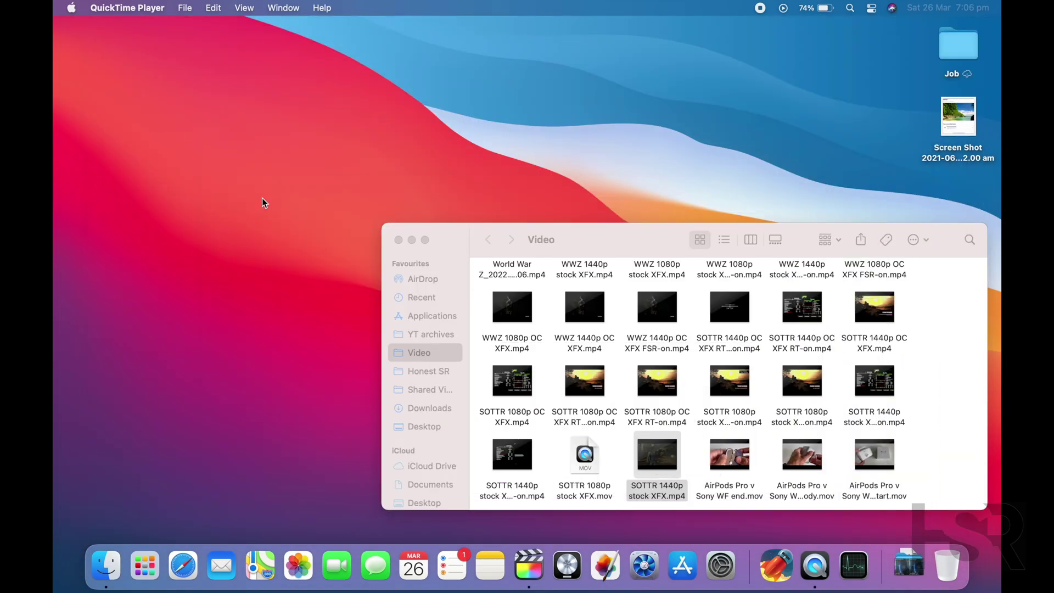
click(400, 240)
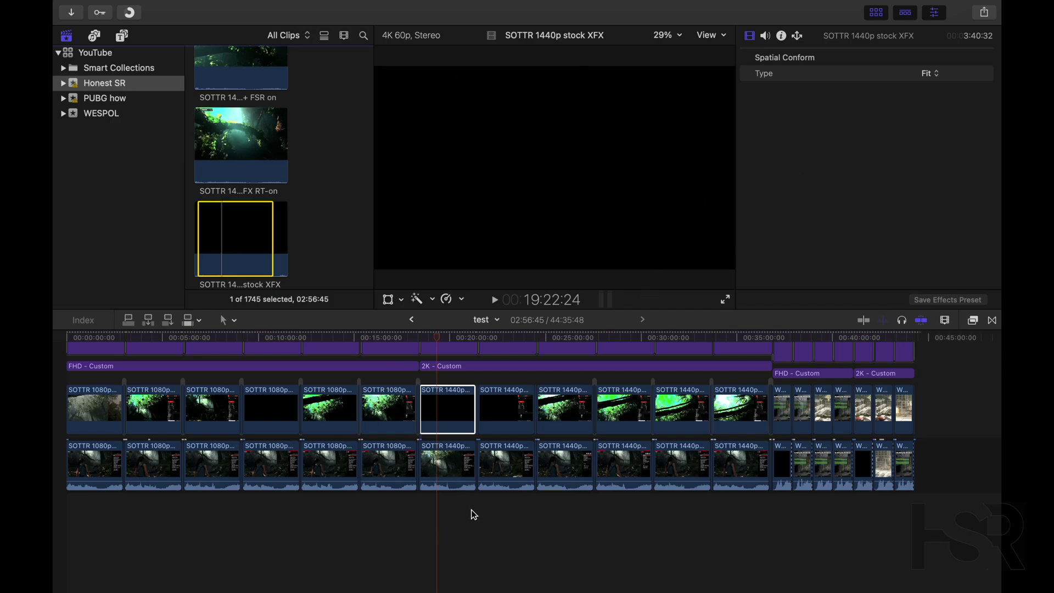
Replay the test project from a new timeline position and pause where the comparison turns black.
key(space)
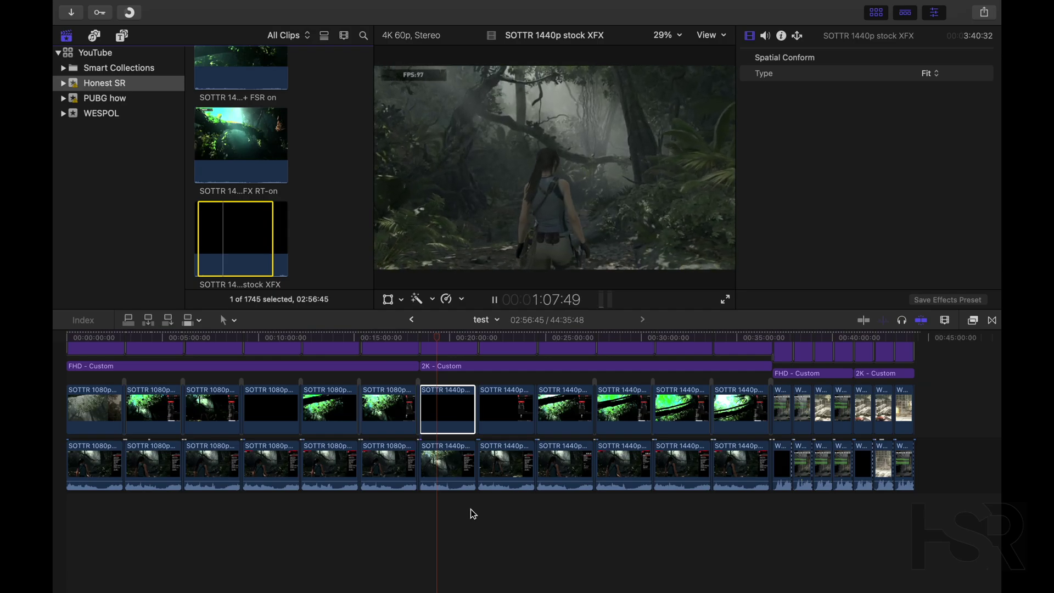
click(455, 500)
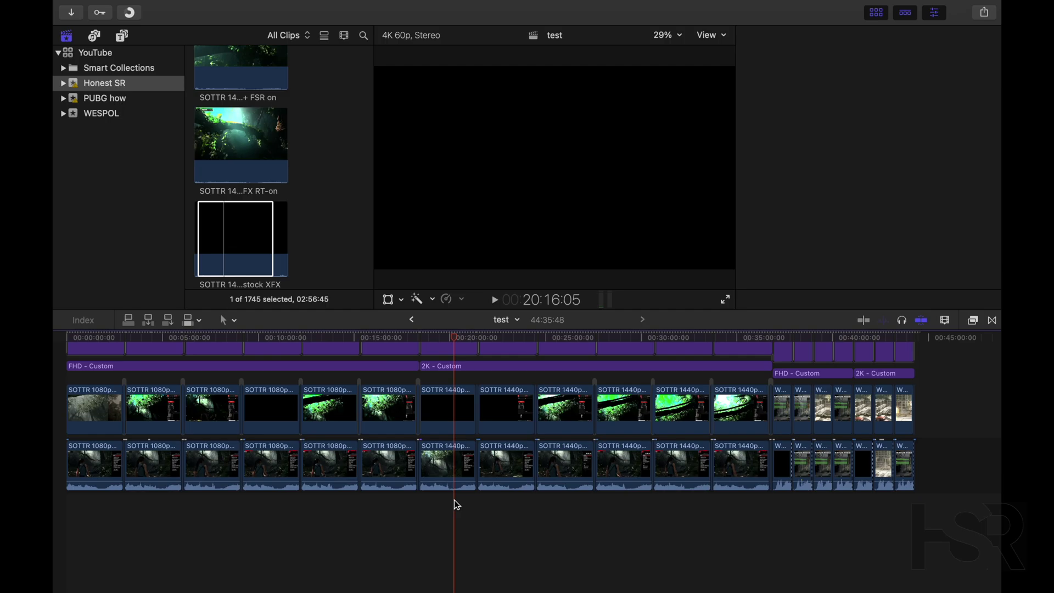
click(425, 504)
key(space)
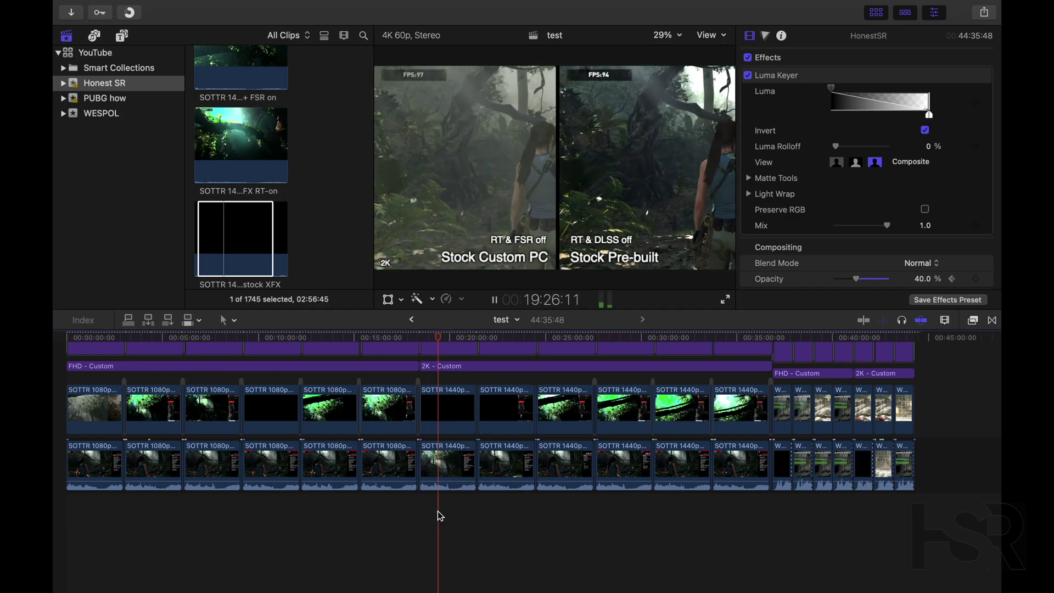
key(space)
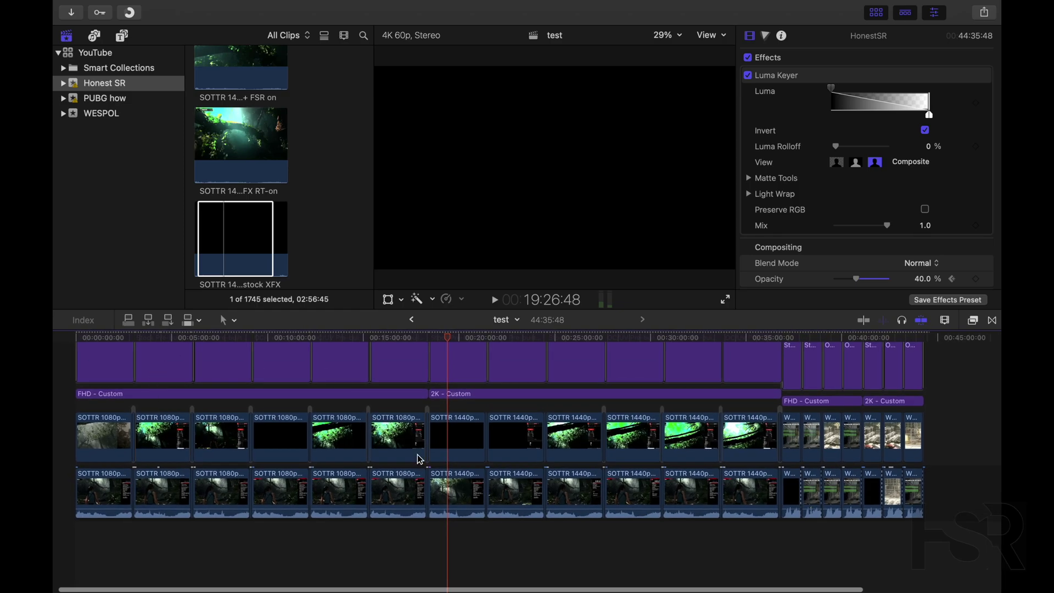
Select the black SOTTR 1440p stock XFX clip and enlarge timeline clips with names shown.
click(451, 448)
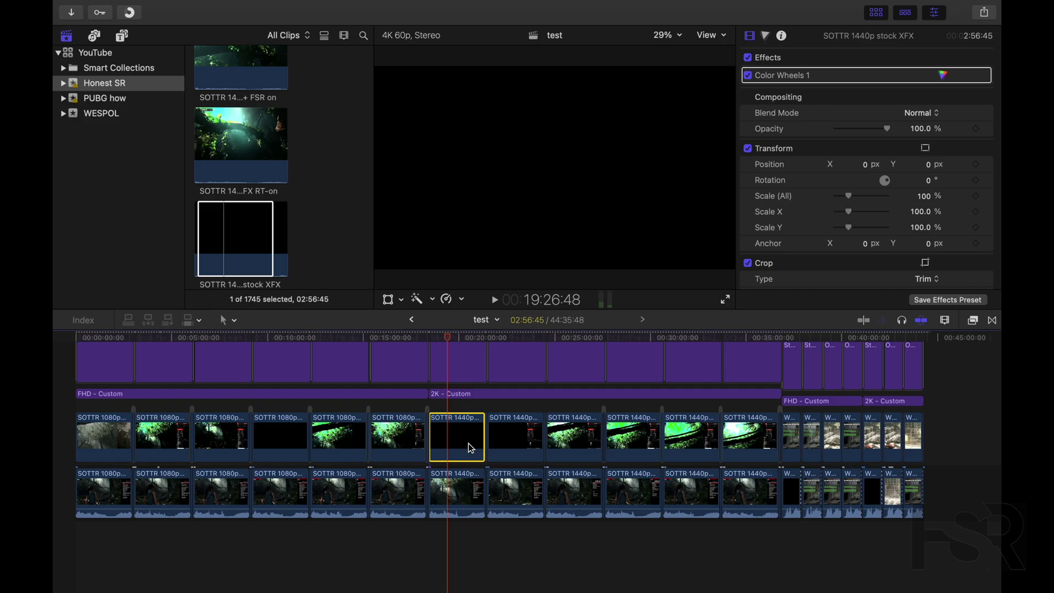
key(ctrl+alt+Up)
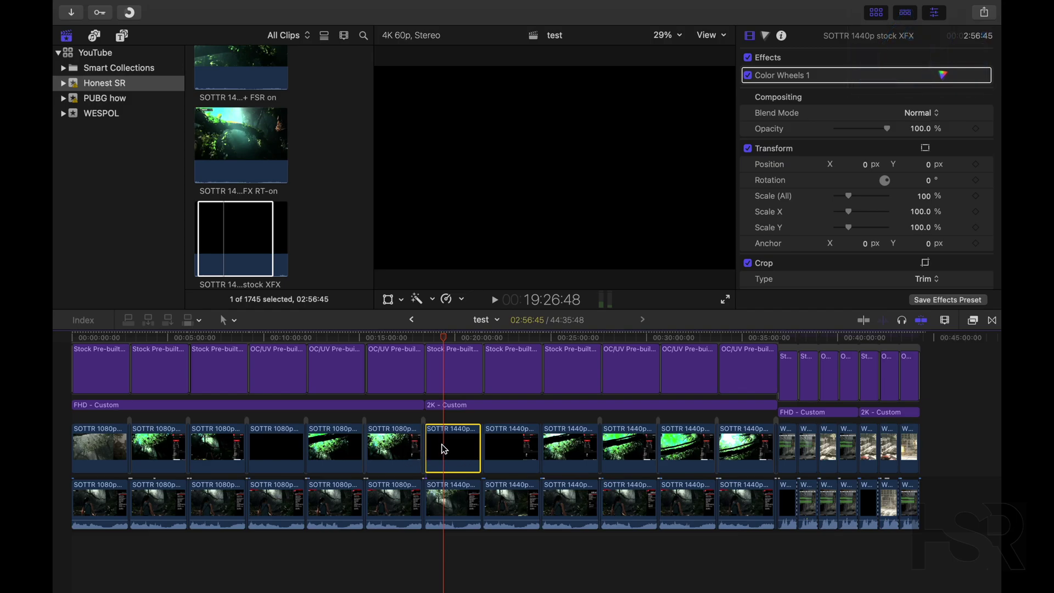
Reveal the black timeline clip's source media in the event browser.
right_click(454, 452)
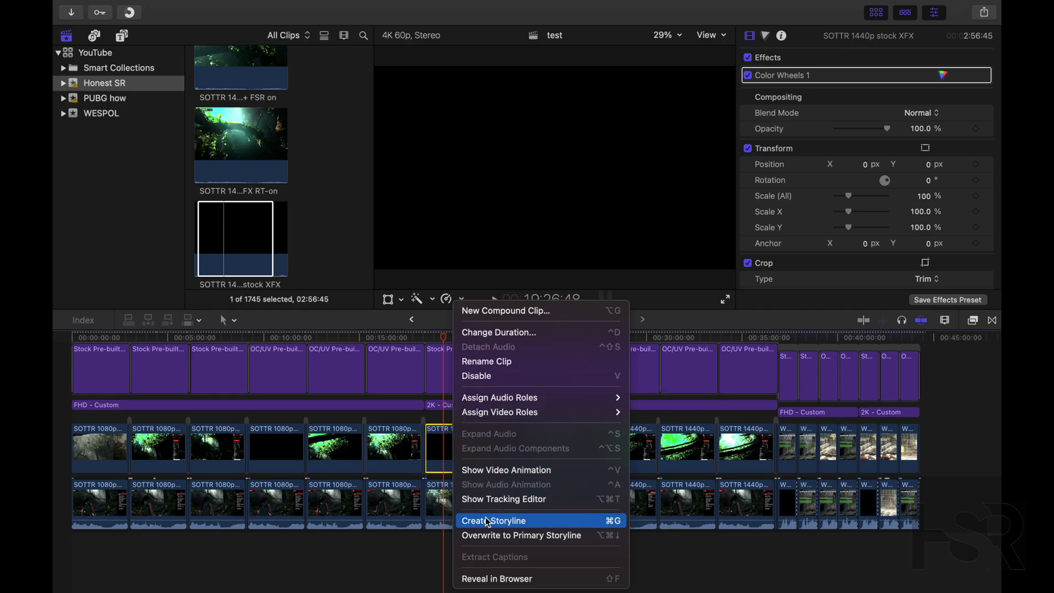
click(474, 445)
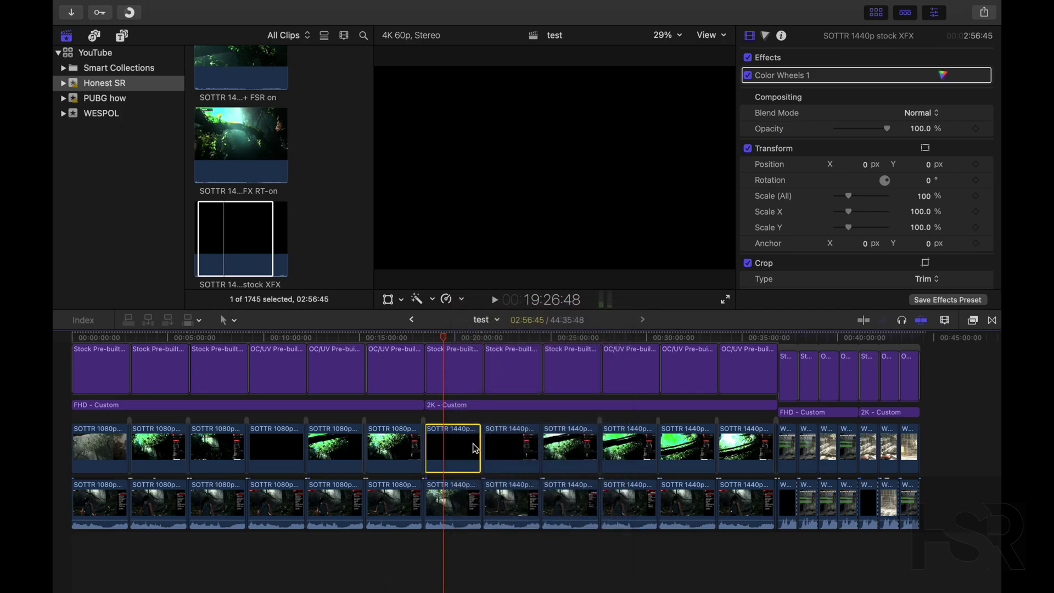
right_click(474, 446)
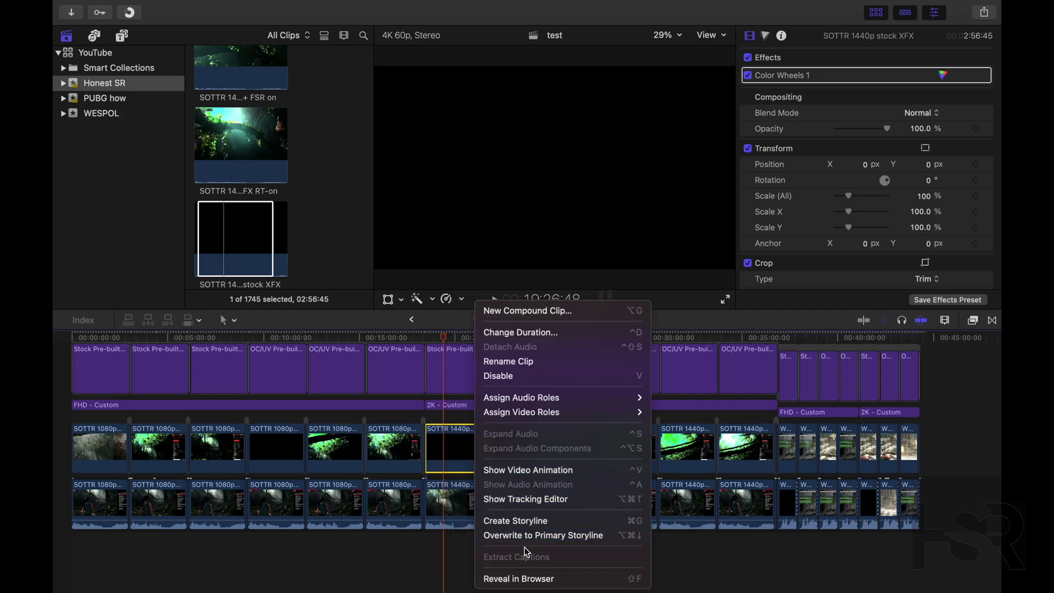
click(519, 579)
click(238, 241)
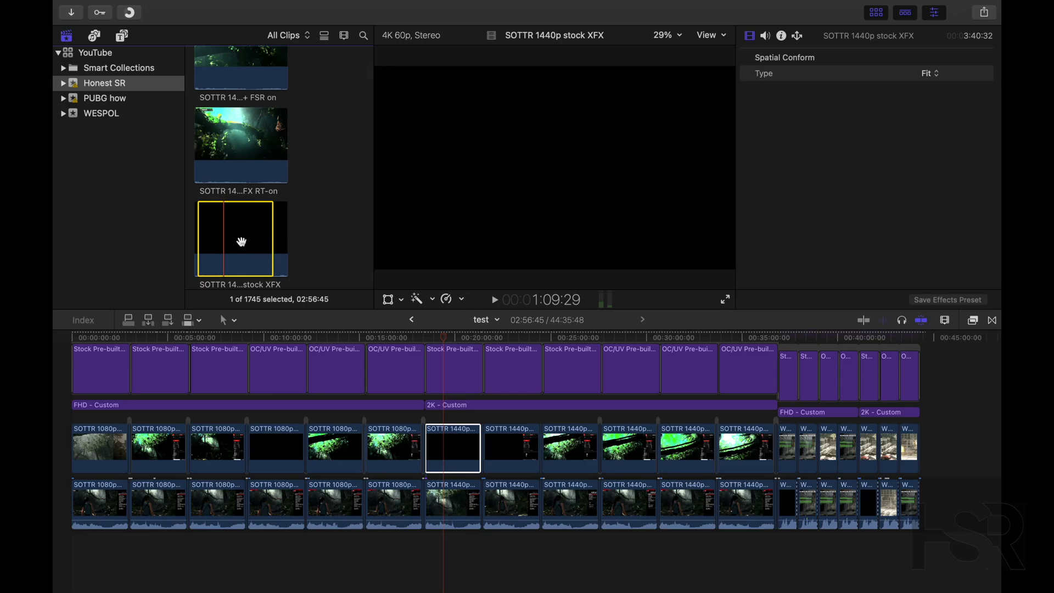
Review the source clip's Transcode Media options and cancel without changes.
right_click(239, 240)
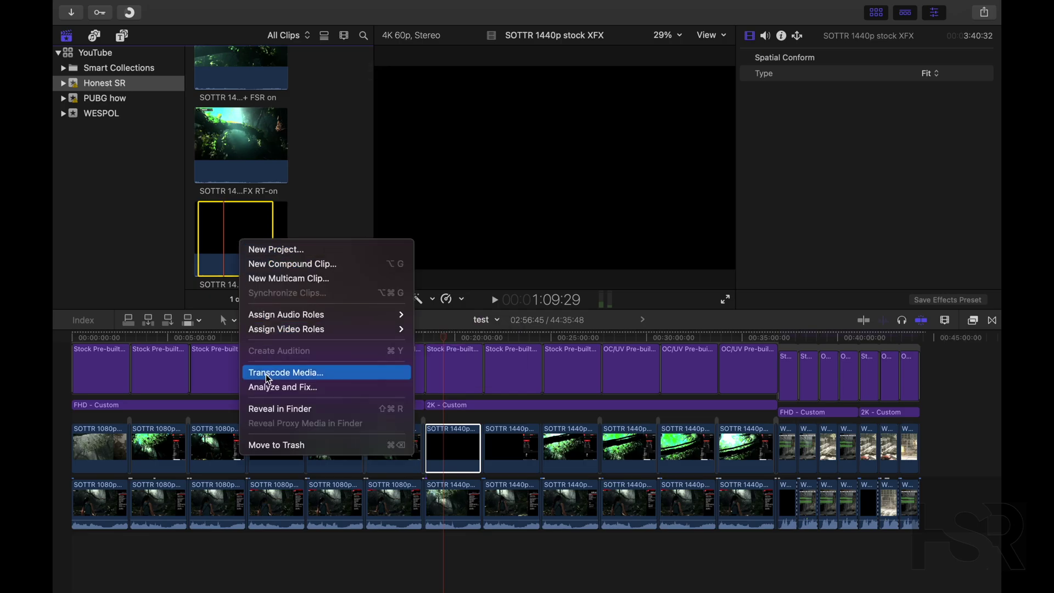
click(302, 378)
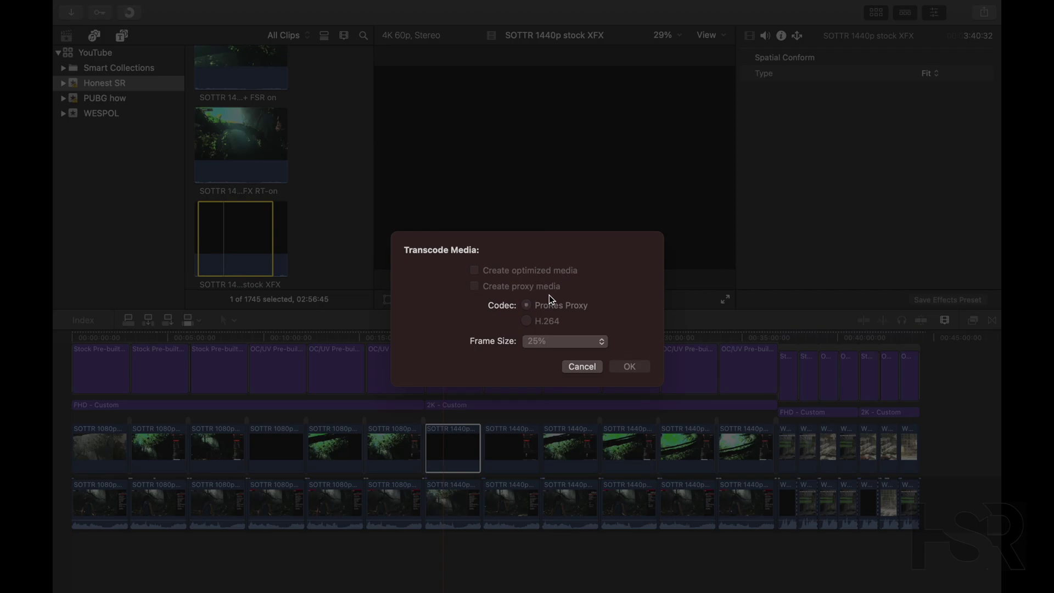
click(582, 367)
Resume the paused SOTTR 1440p clip transcode, then move the playhead to view the comparison.
click(130, 13)
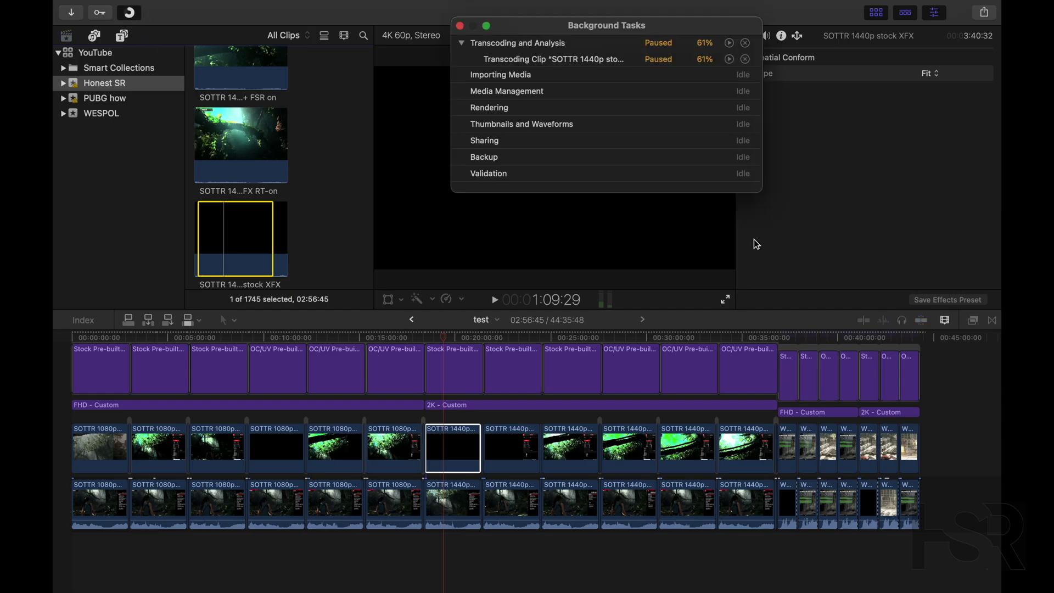
click(730, 43)
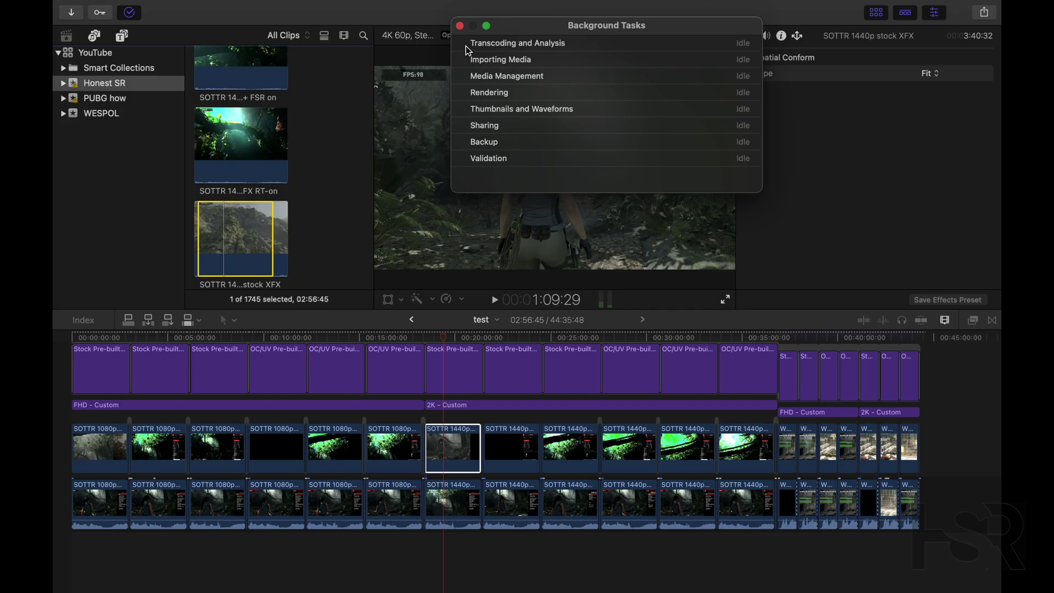
click(460, 26)
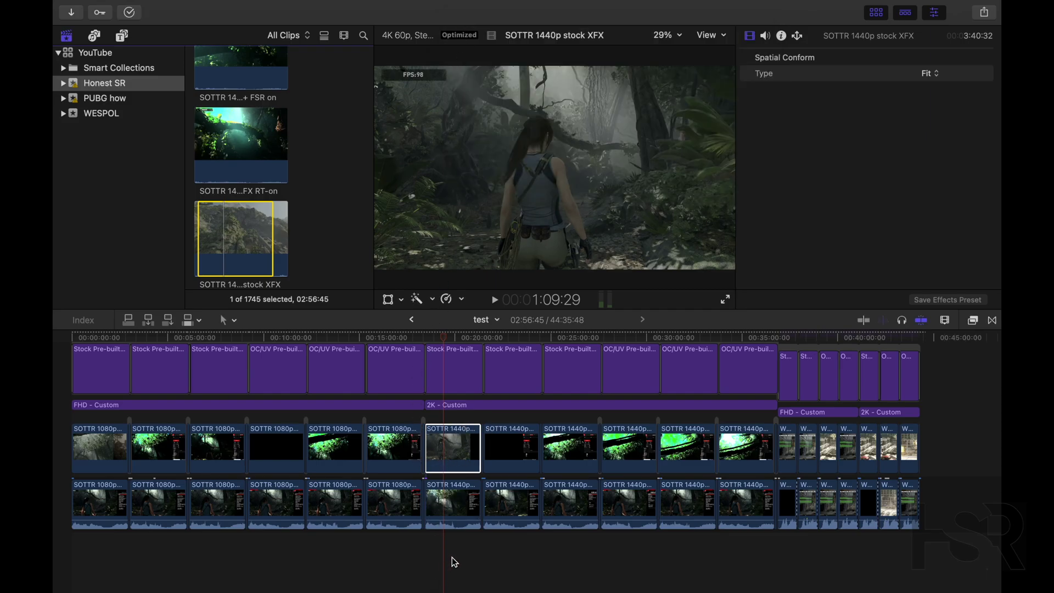
mouse_move(452, 561)
mouse_down()
mouse_move(436, 553)
mouse_move(474, 548)
mouse_move(433, 546)
mouse_up()
Move the playhead earlier and select the first SOTTR 1080p stock XFX clip.
click(435, 546)
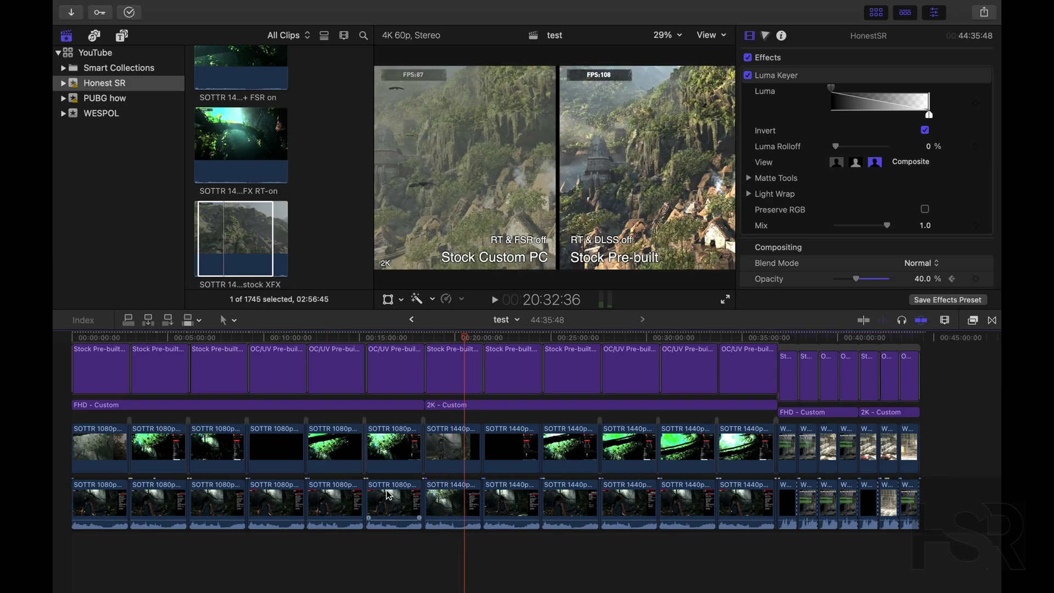
click(97, 446)
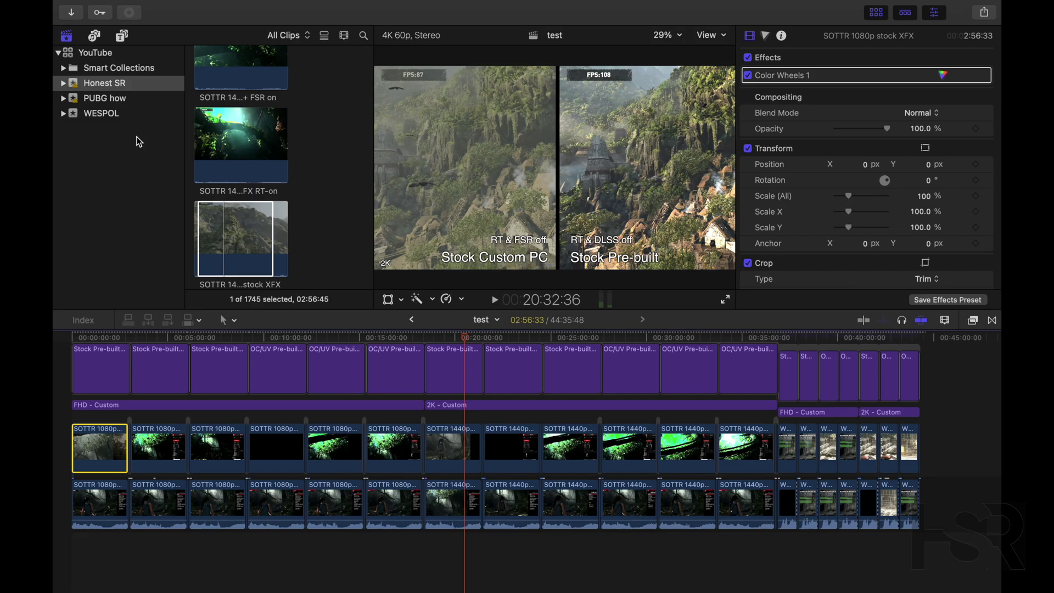
Check the project's rendering progress at 3% in Background Tasks, then close the window.
click(131, 14)
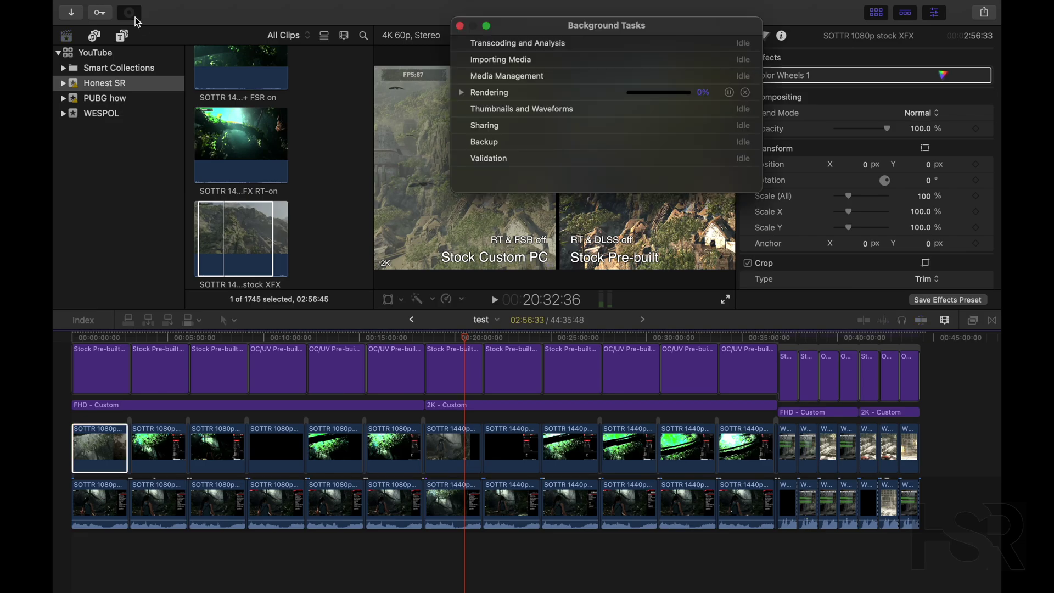
click(461, 93)
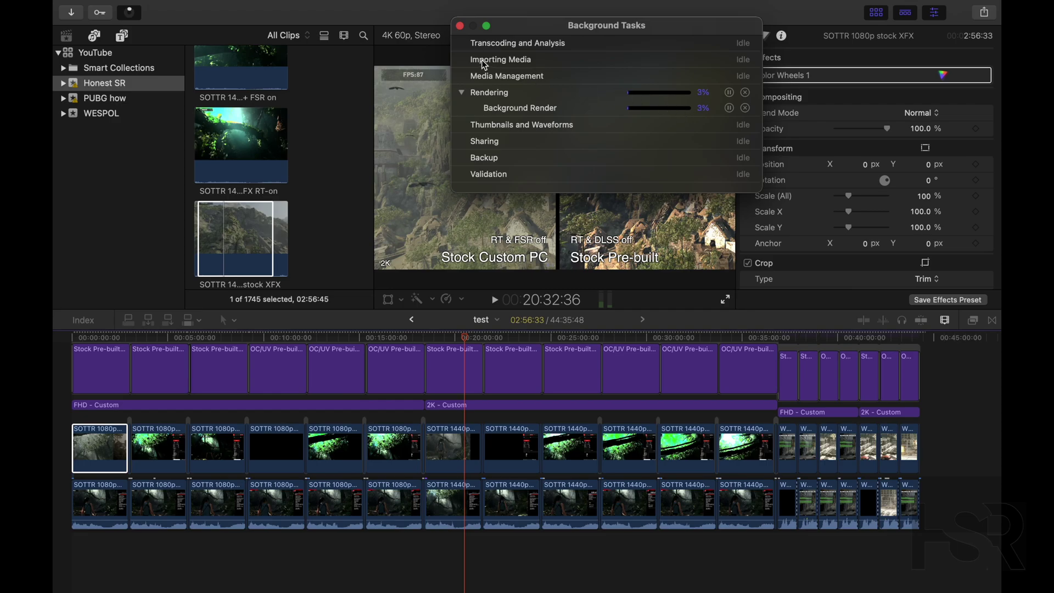
click(460, 26)
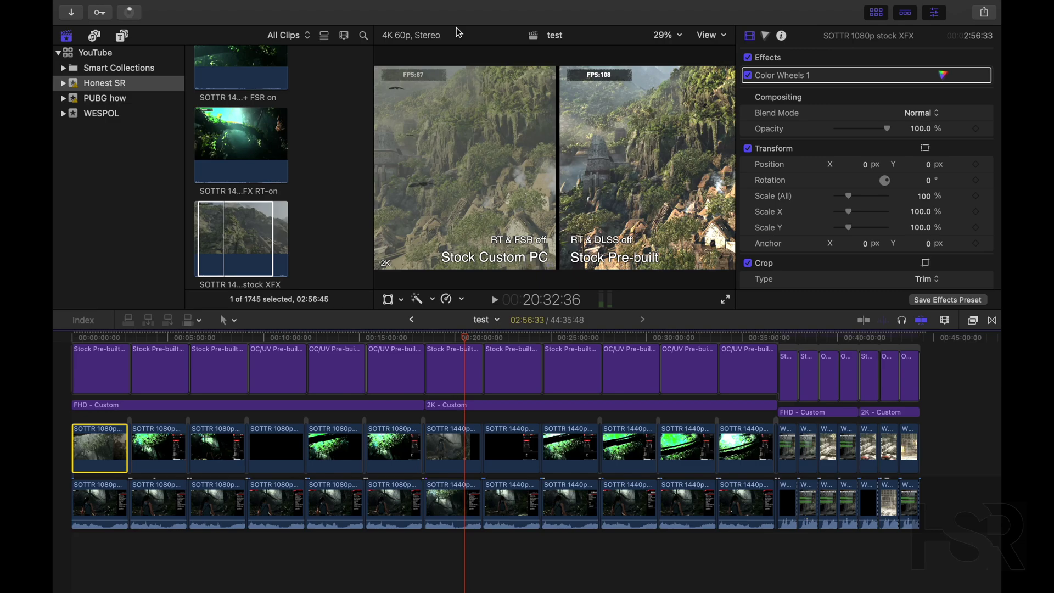